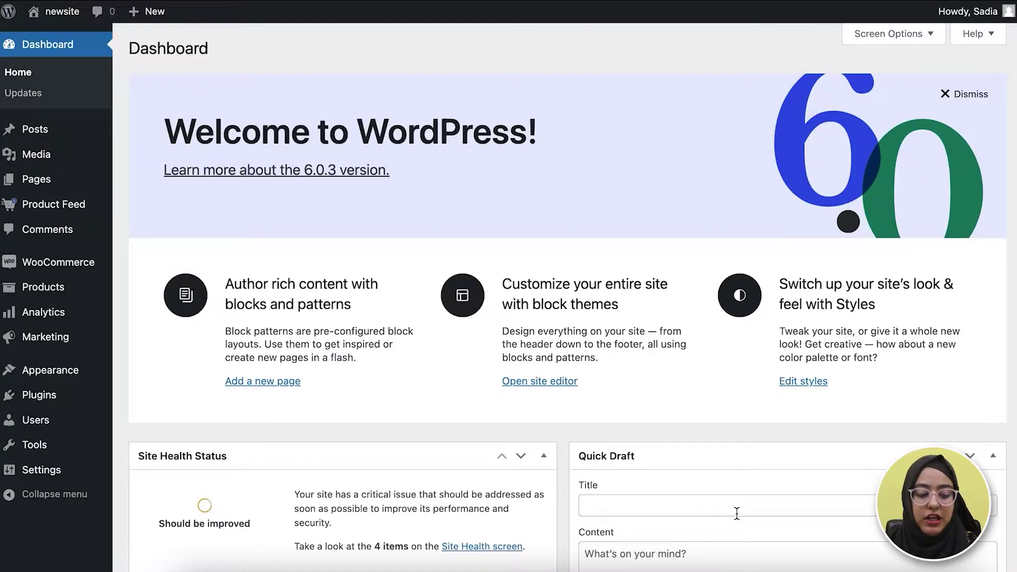
# - Create a new Product Feed Manager feed and title it 'google local product feed'
pyautogui.moveTo(55, 206)
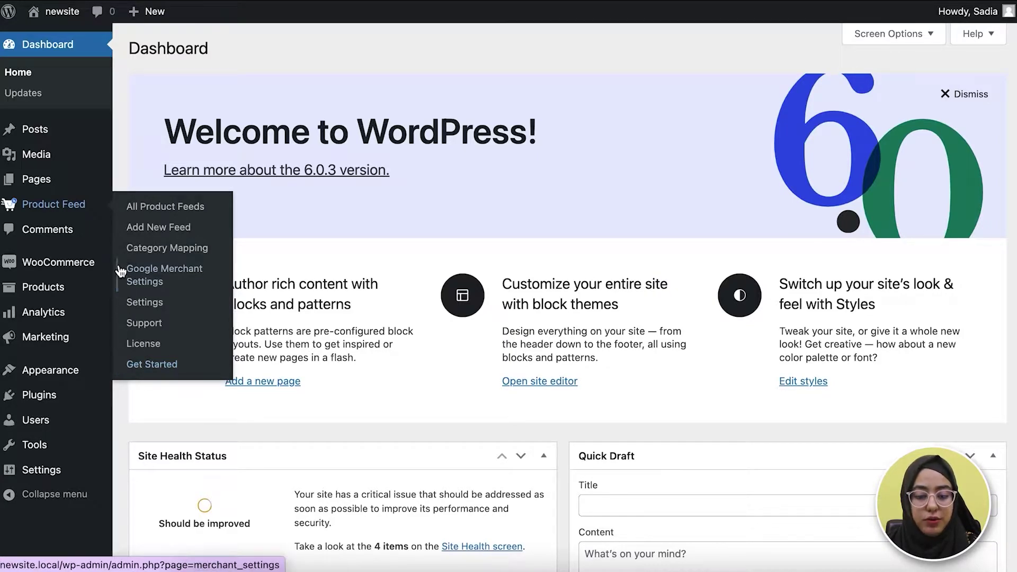
pyautogui.click(146, 235)
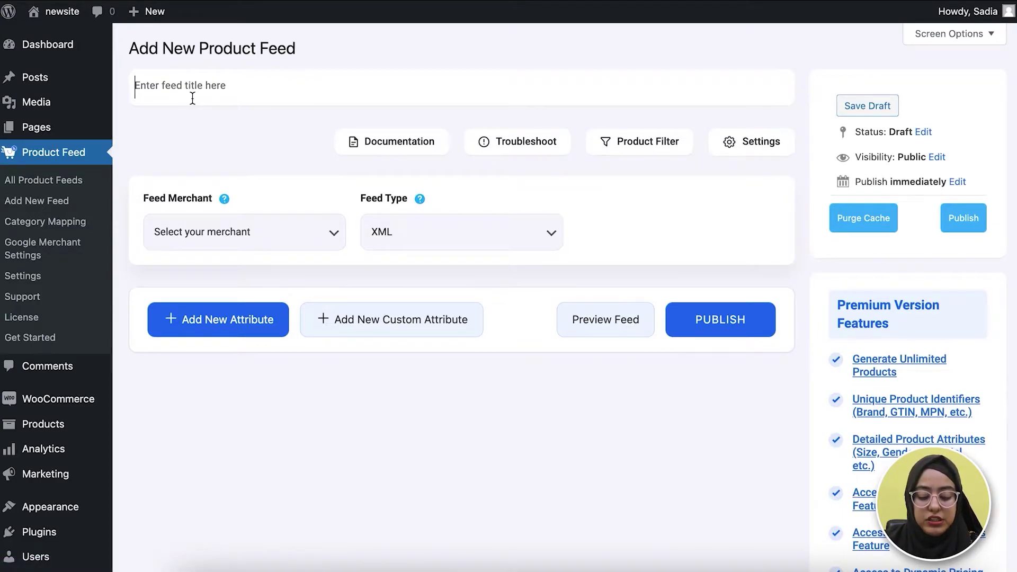
pyautogui.write('googl')
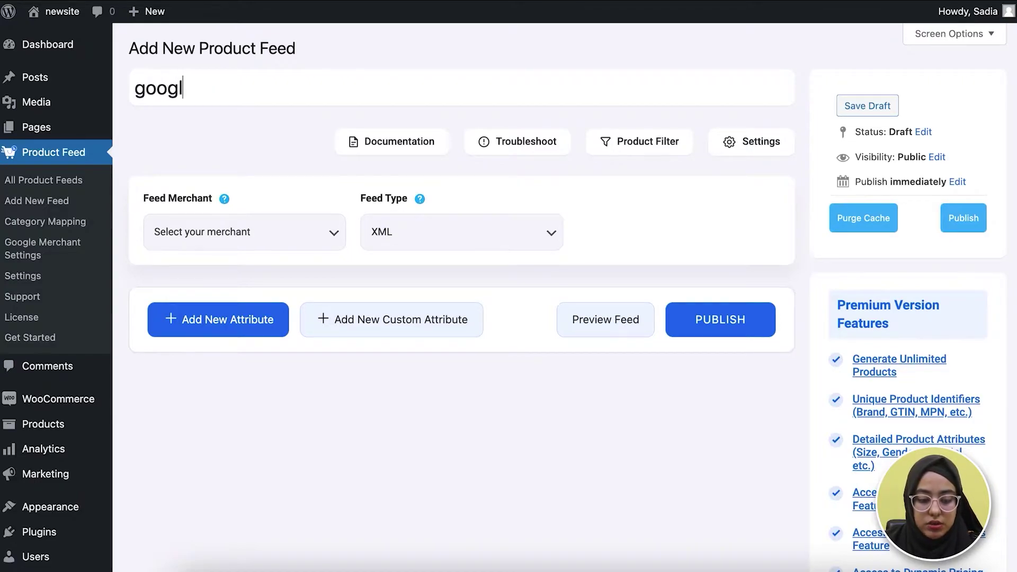
pyautogui.write('e loca')
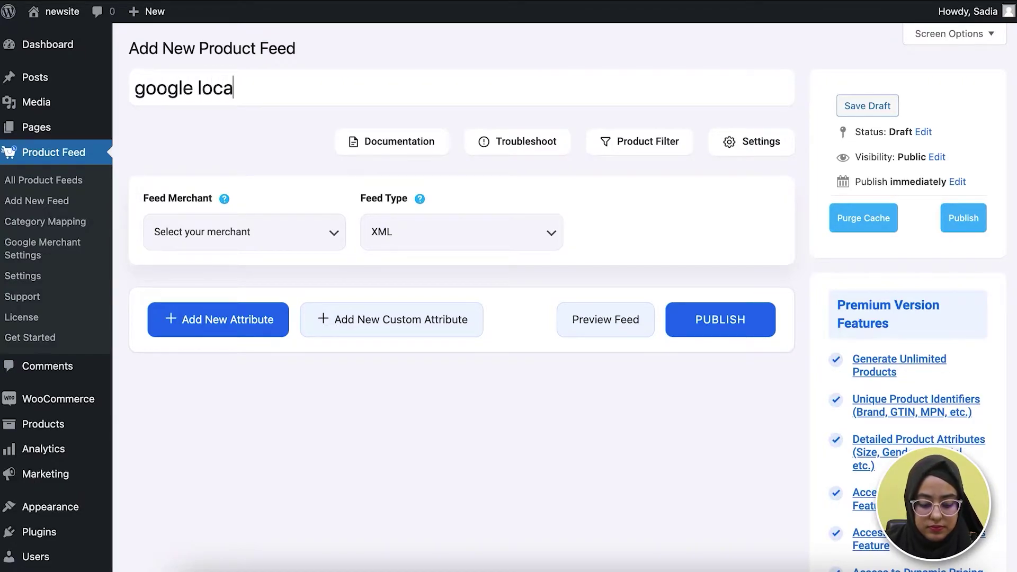
pyautogui.write('l produc')
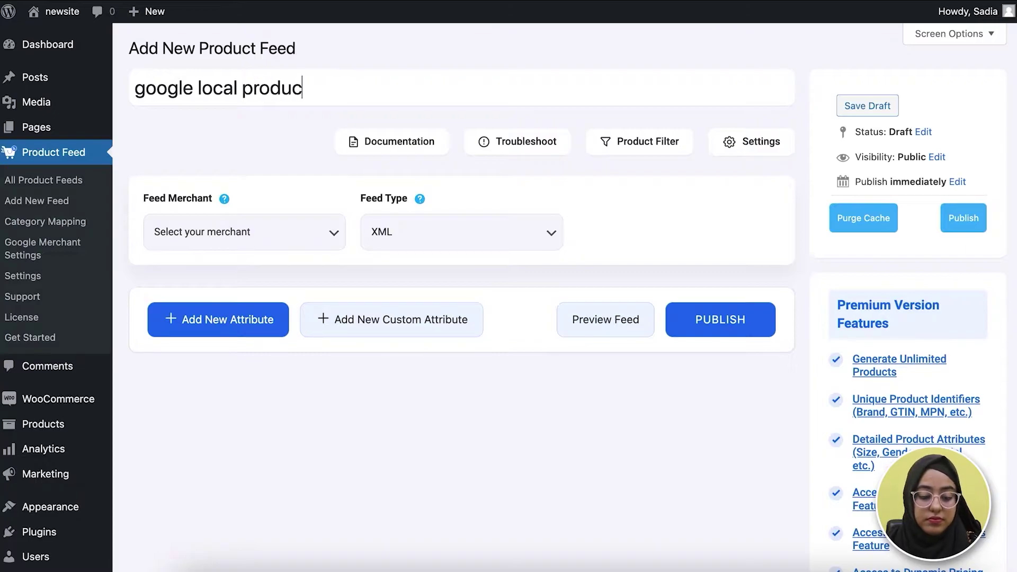
pyautogui.write('t feed')
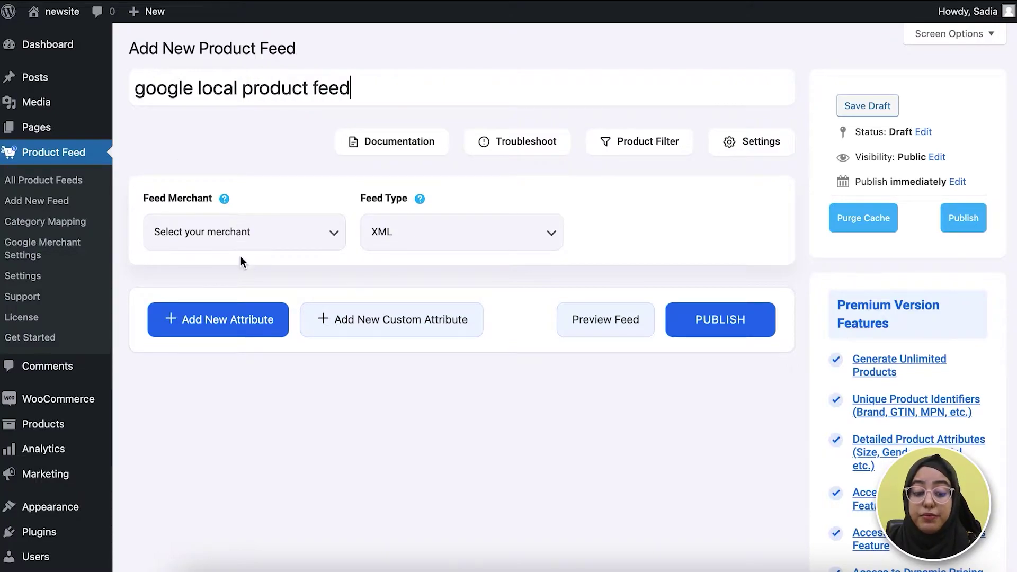
# - Set the feed merchant to Google Local Products Inventory and keep XML as the feed type
pyautogui.click(243, 241)
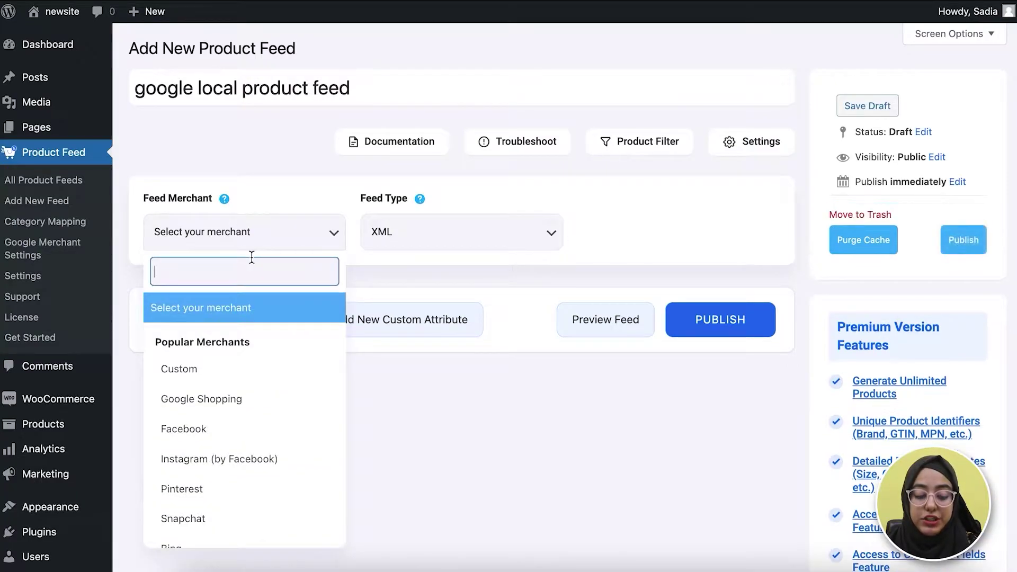
pyautogui.write('g')
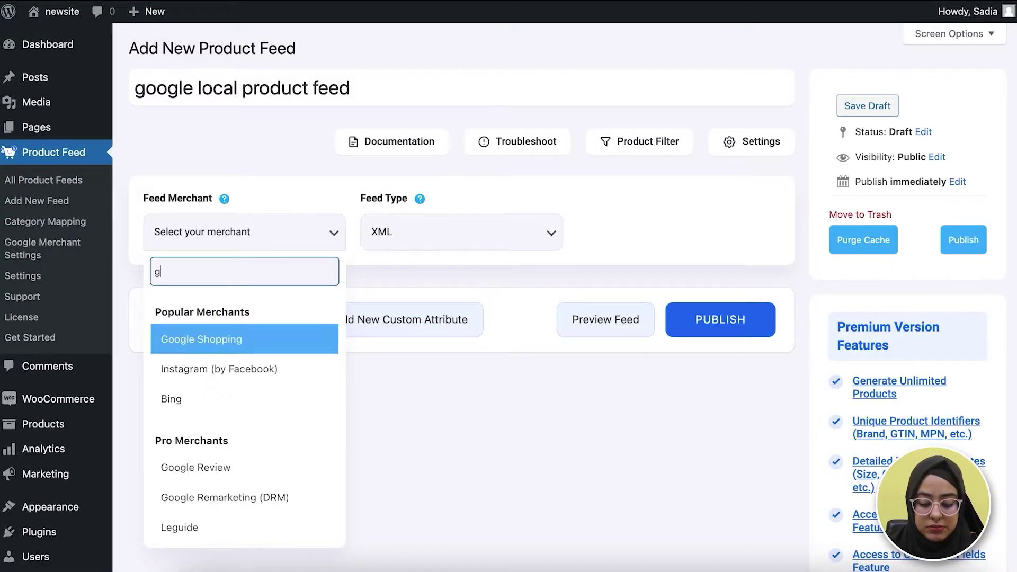
pyautogui.write('oogle local')
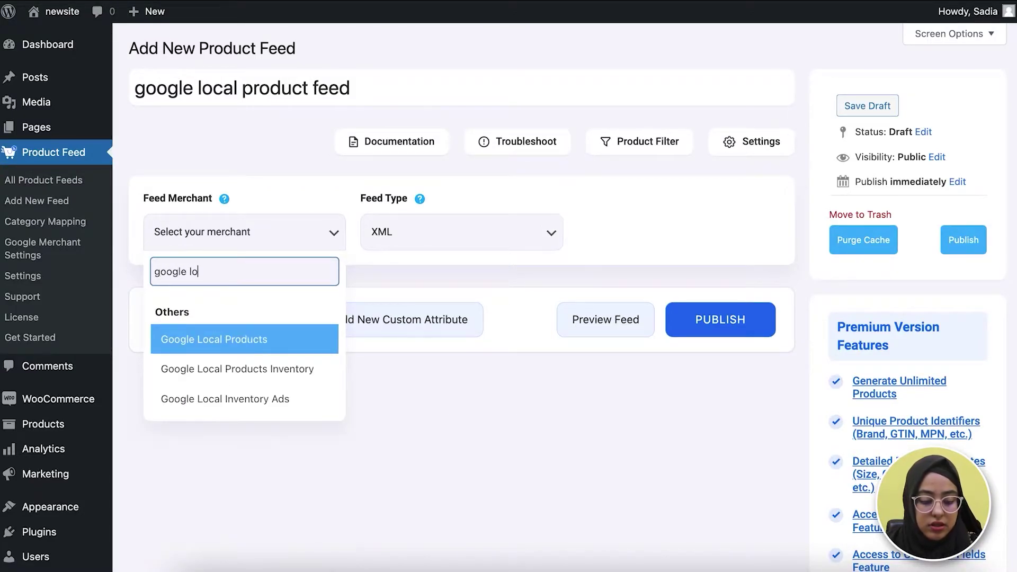
pyautogui.click(256, 368)
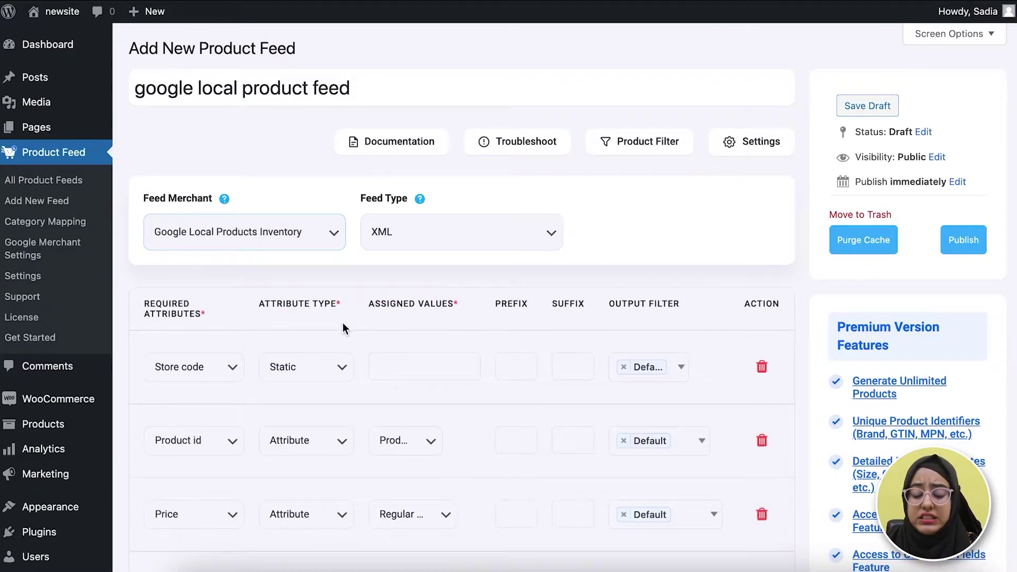
pyautogui.click(409, 246)
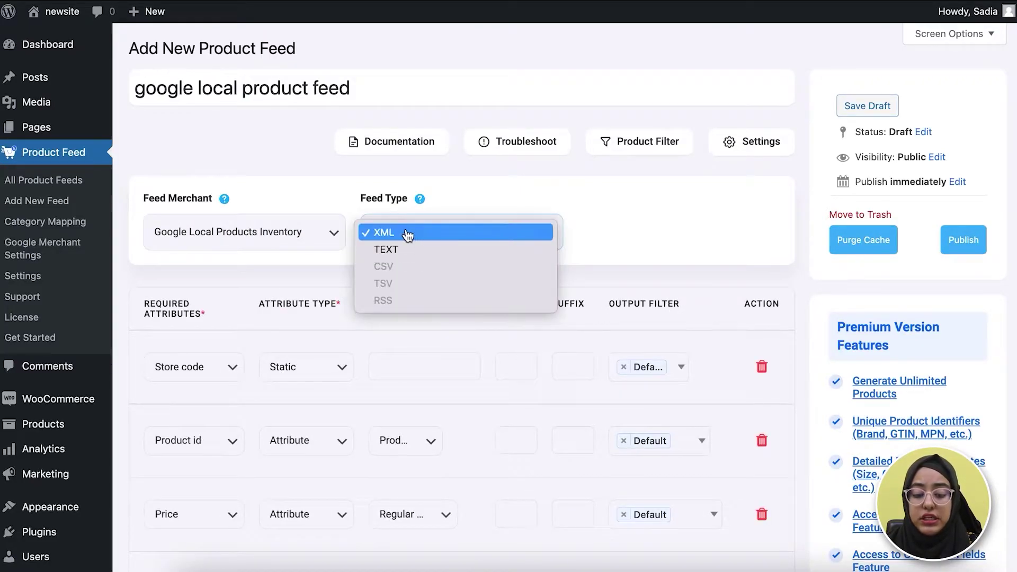
pyautogui.click(612, 230)
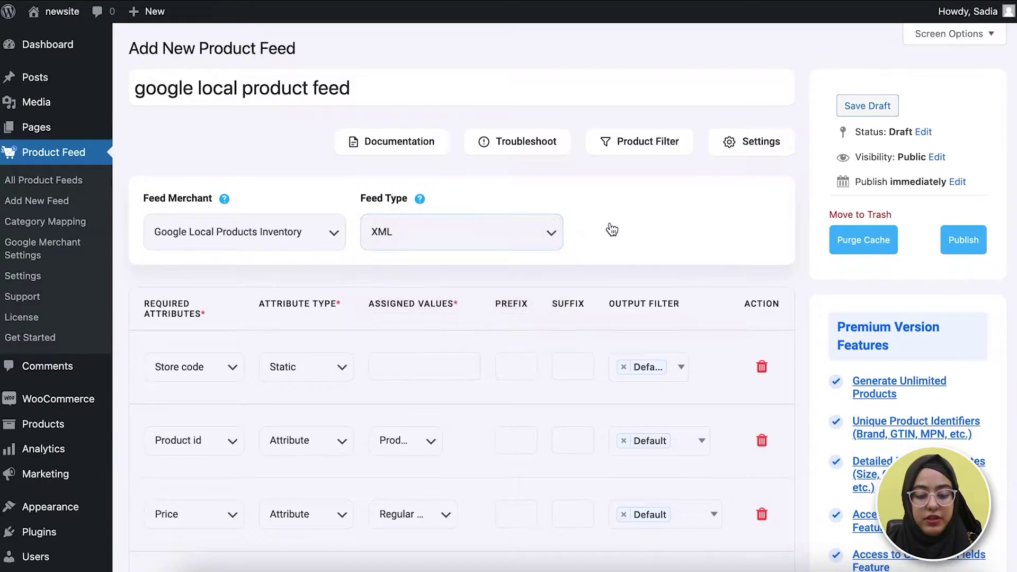
# - Give the Store code attribute the static value 345
pyautogui.scroll(-2, 581, 427)
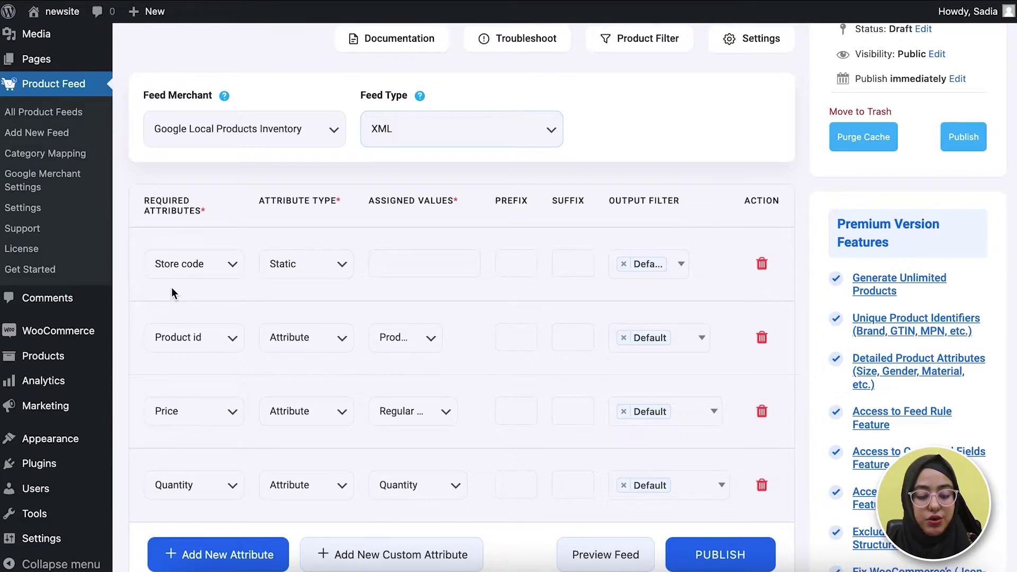
pyautogui.scroll(1, 171, 287)
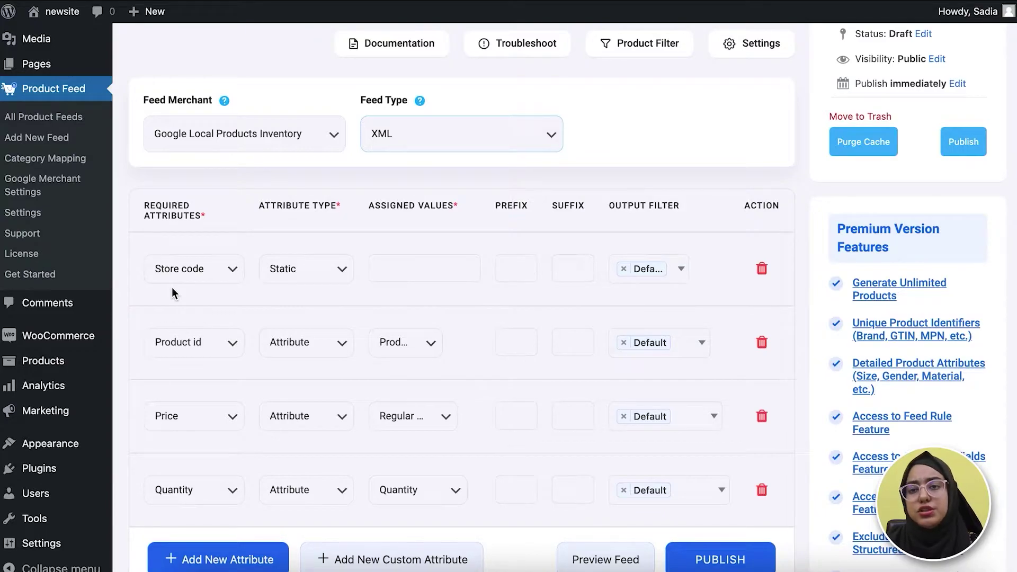
pyautogui.click(392, 269)
pyautogui.write('345')
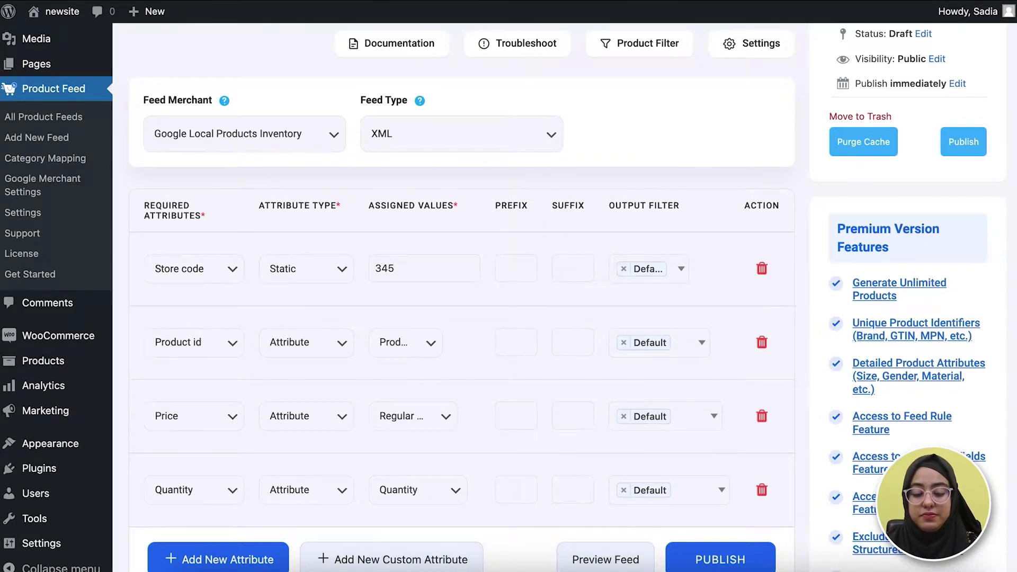
# - Add a fifth, unassigned attribute row below the existing mappings
pyautogui.scroll(-1, 313, 332)
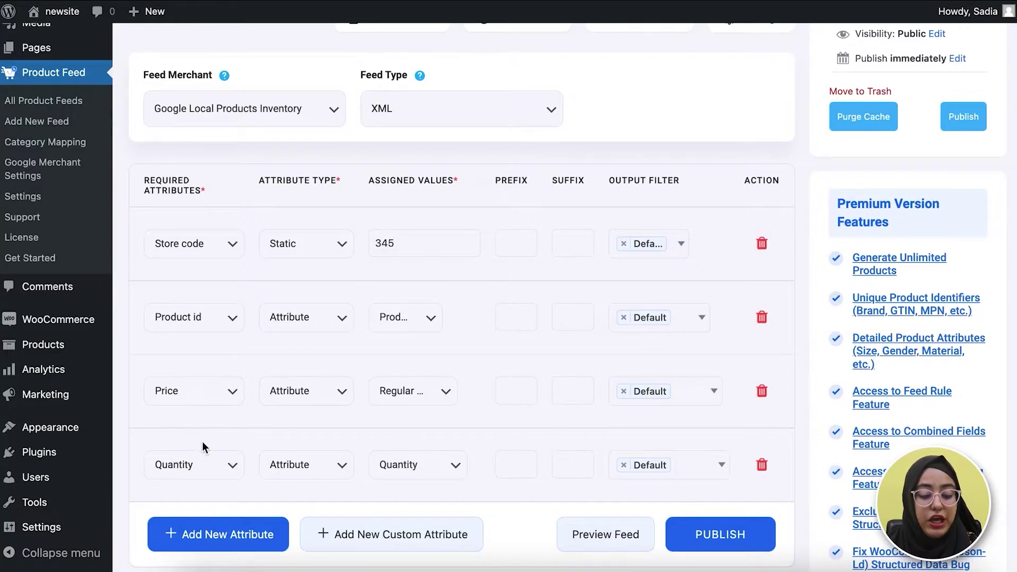
pyautogui.scroll(-1, 202, 448)
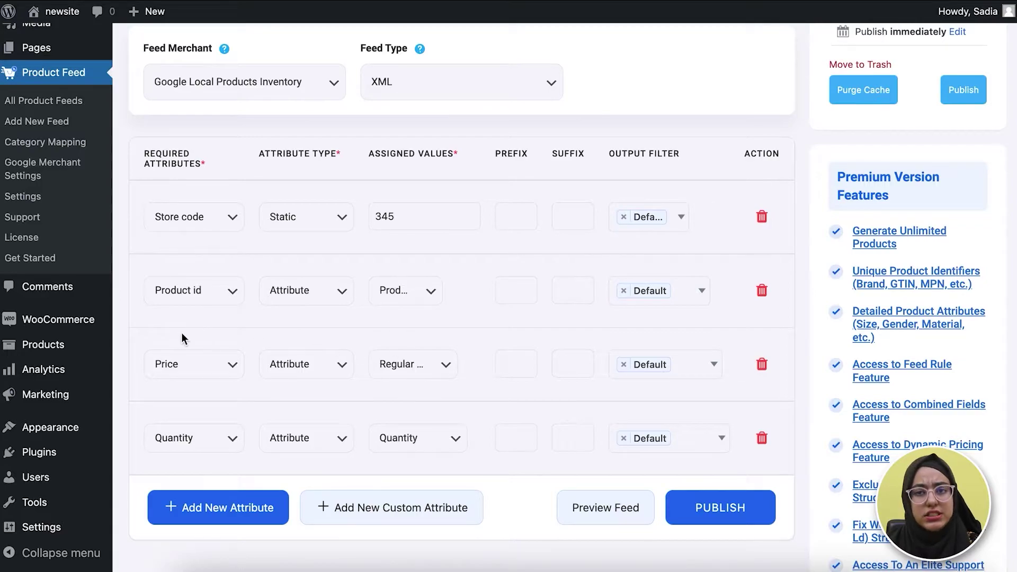
pyautogui.scroll(-1, 303, 336)
pyautogui.scroll(-2, 303, 331)
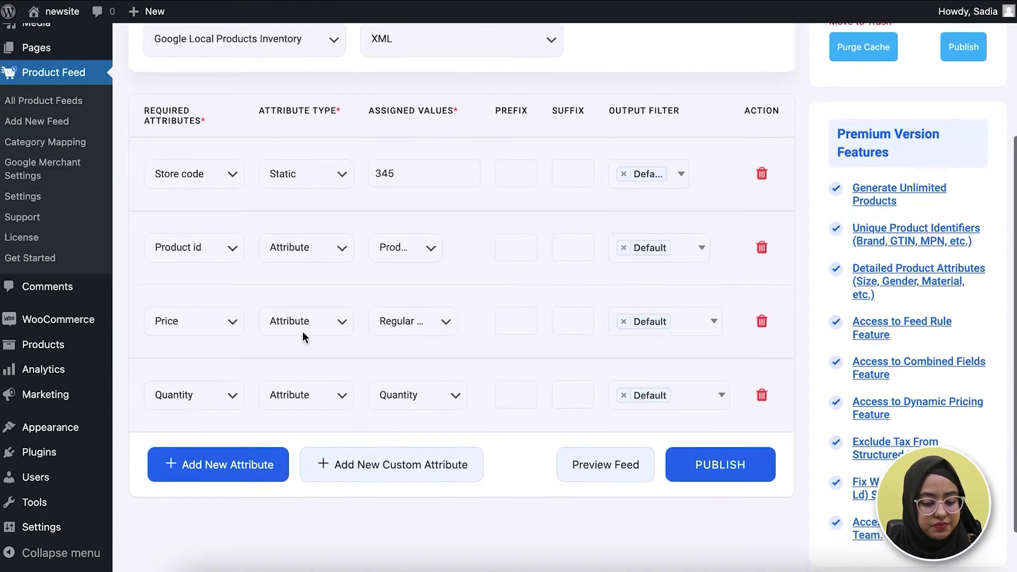
pyautogui.click(239, 447)
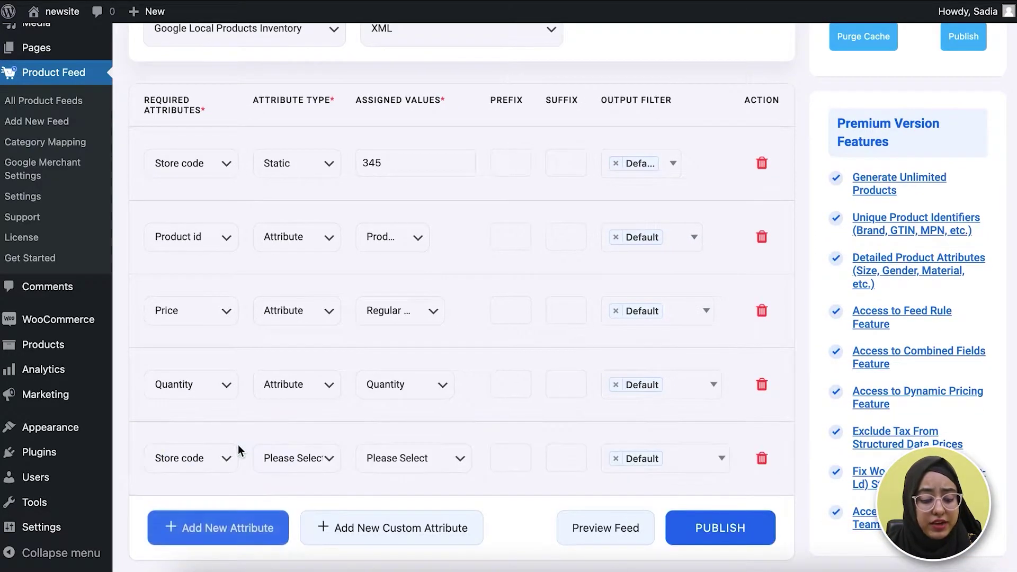
pyautogui.click(229, 457)
pyautogui.scroll(-1, 228, 487)
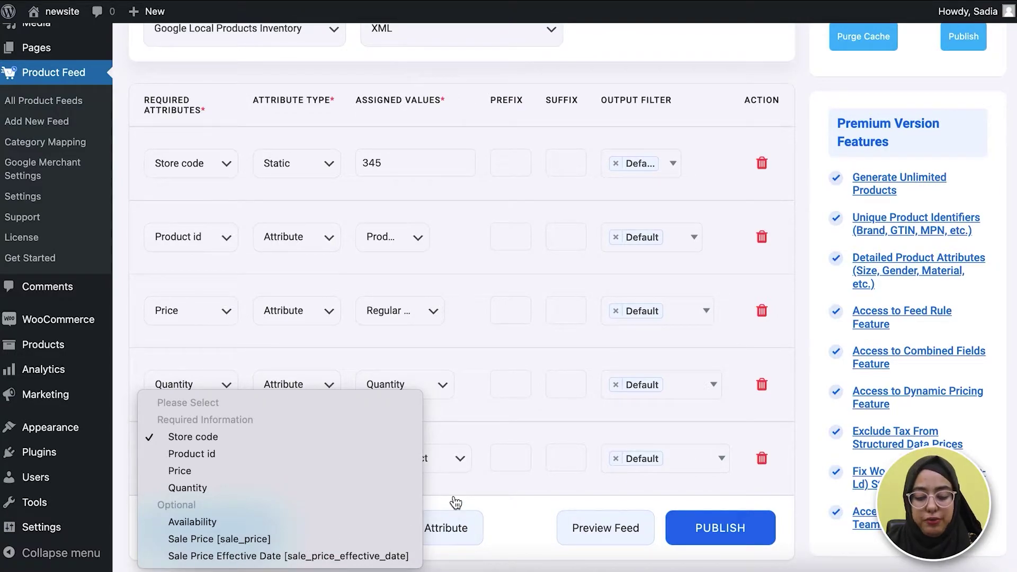
pyautogui.click(763, 460)
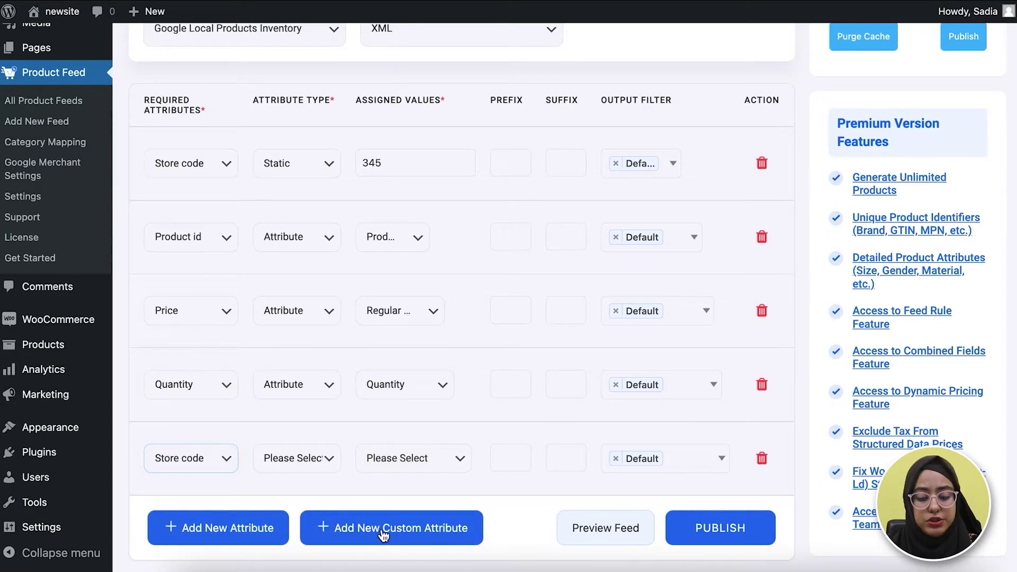
pyautogui.scroll(4, 554, 328)
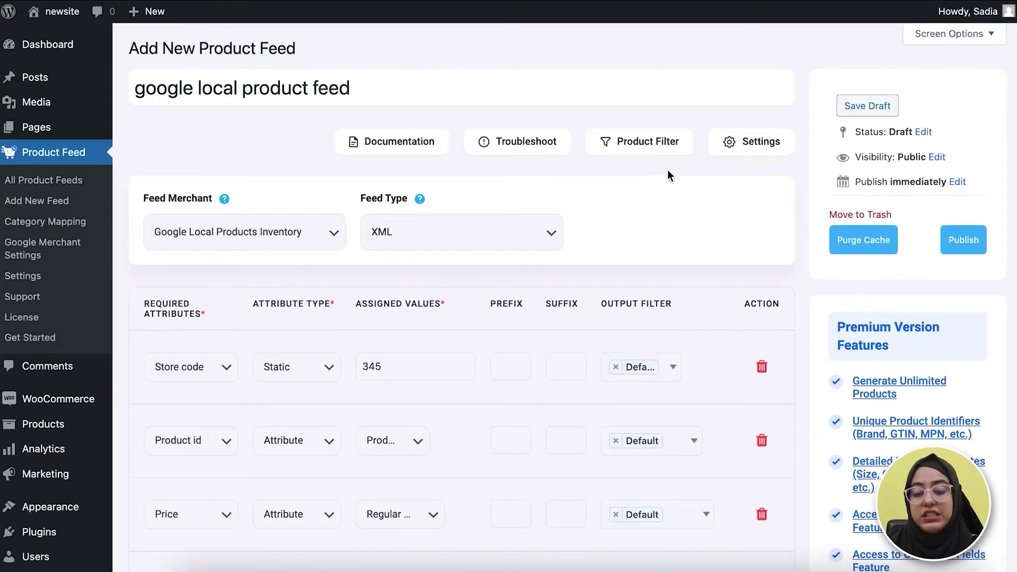
pyautogui.click(756, 152)
pyautogui.scroll(-4, 790, 252)
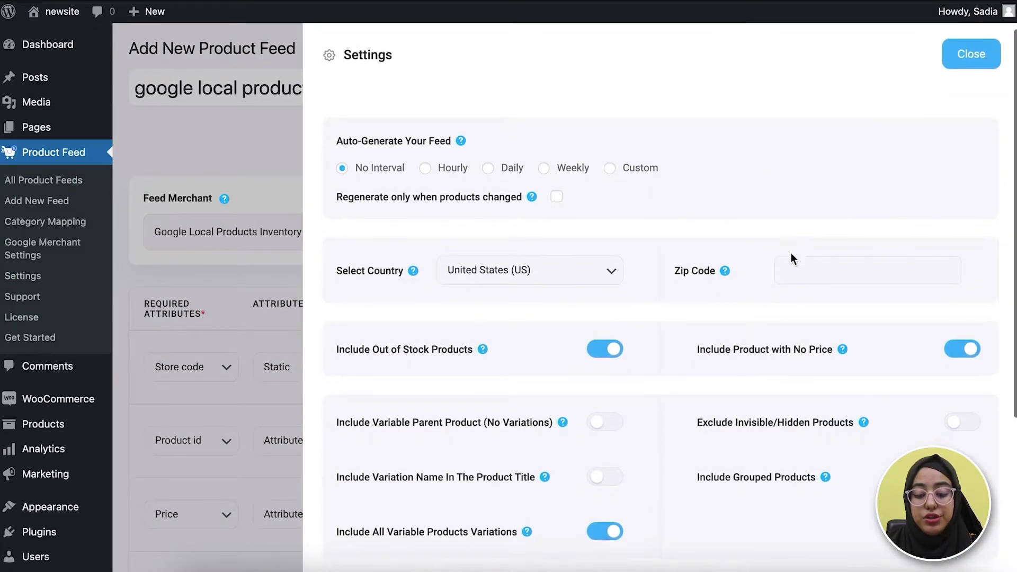
pyautogui.scroll(4, 790, 253)
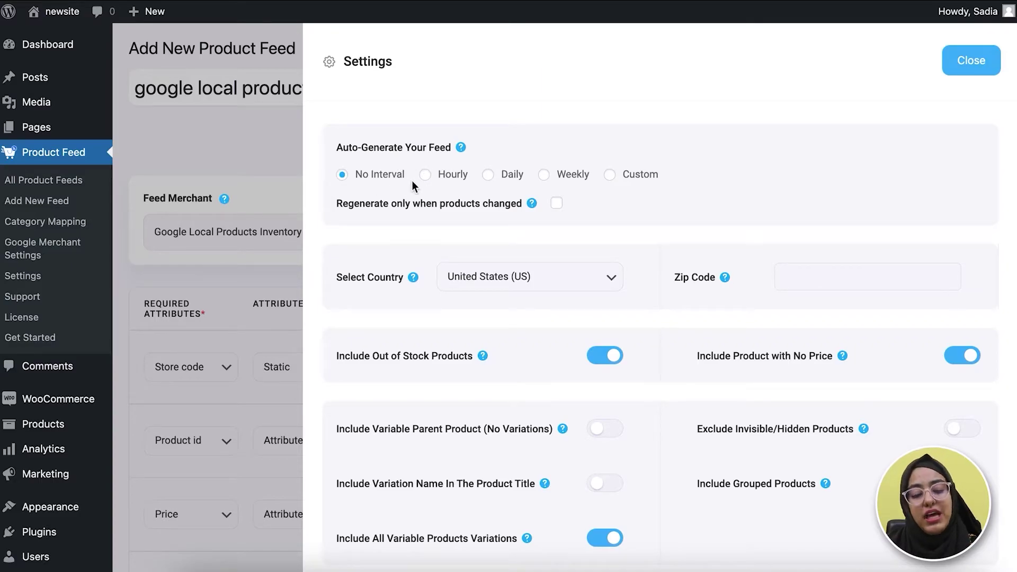
pyautogui.click(963, 66)
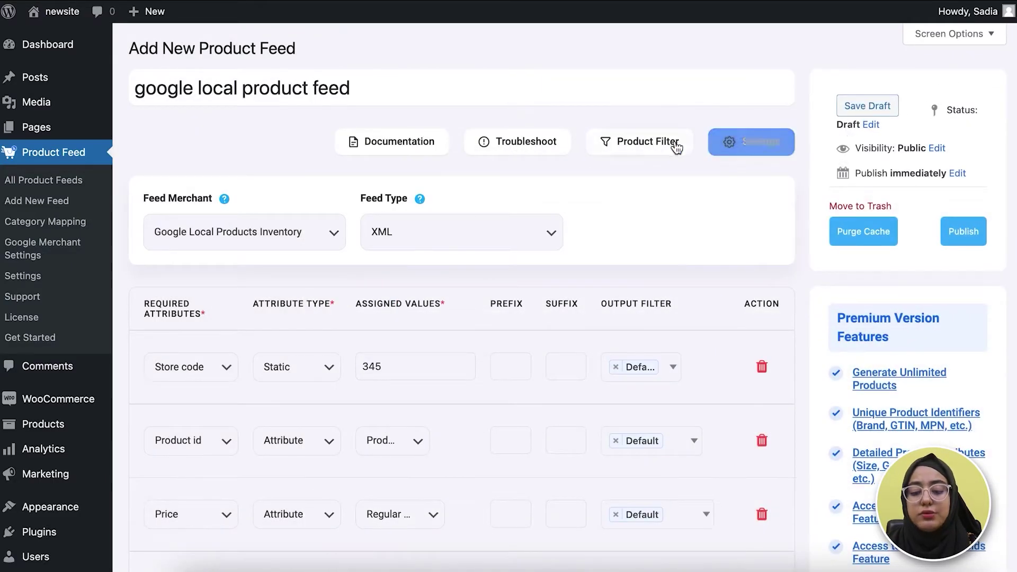
pyautogui.click(677, 147)
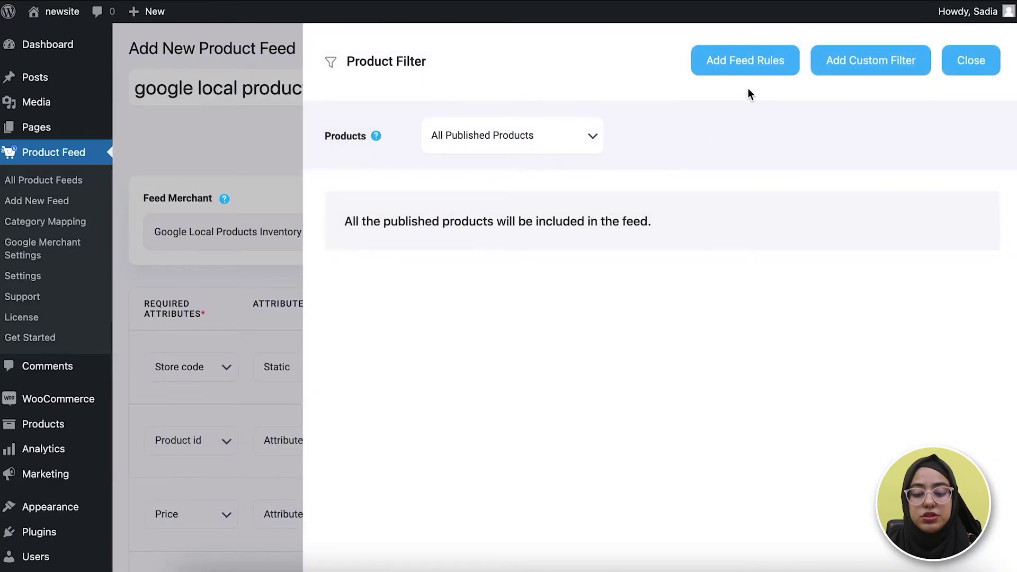
pyautogui.click(591, 139)
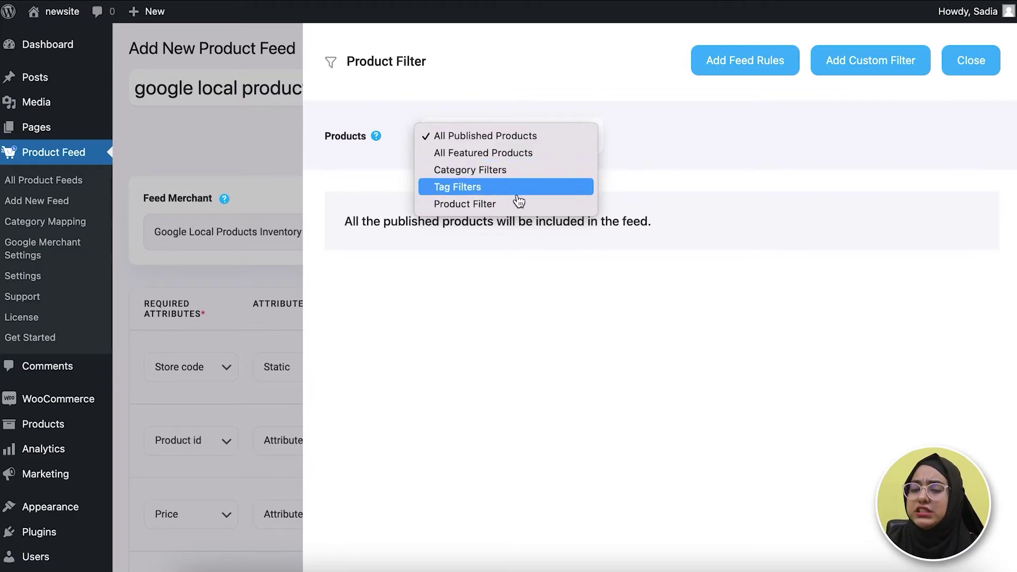
pyautogui.click(662, 147)
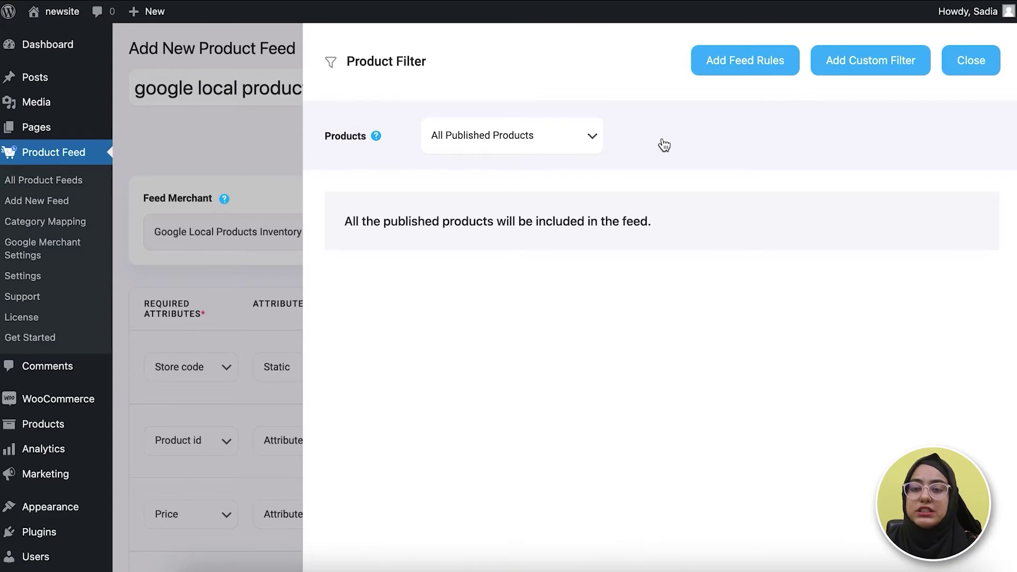
pyautogui.click(971, 60)
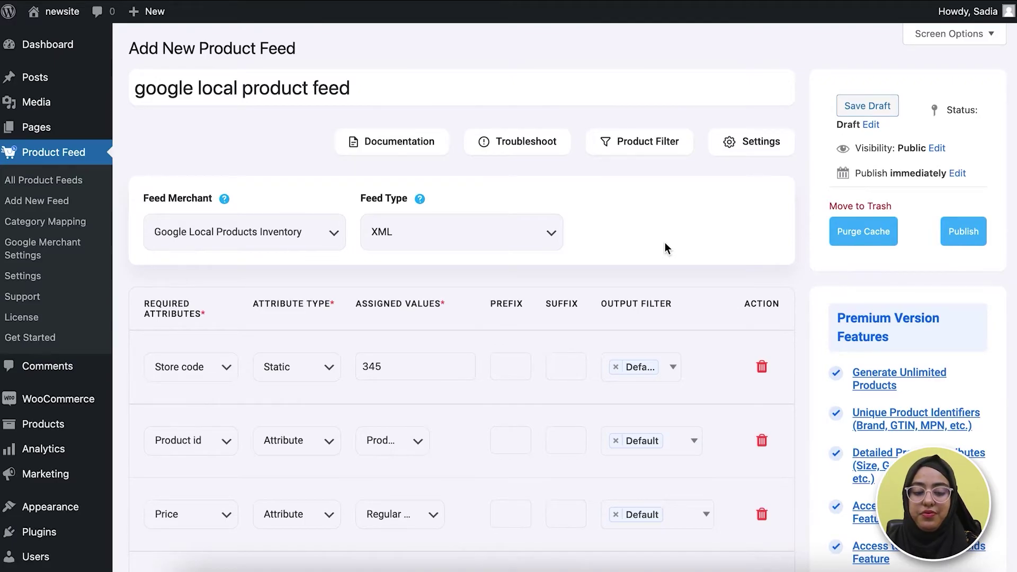
pyautogui.scroll(-5, 665, 246)
# - Publish the google local product feed so its XML file is generated
pyautogui.scroll(5, 665, 243)
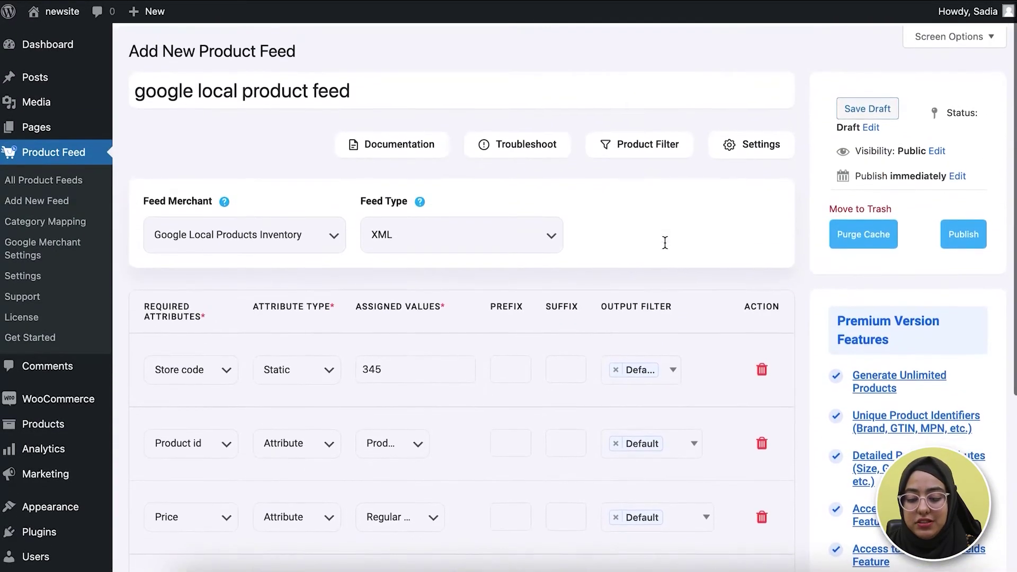
pyautogui.click(960, 237)
pyautogui.click(959, 234)
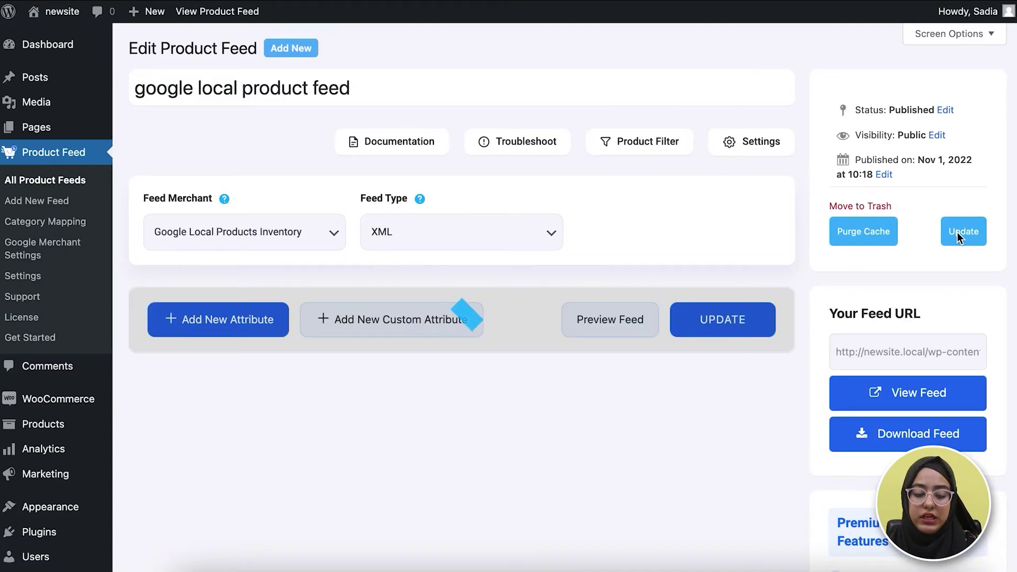
# - Open the generated XML feed from Your Feed URL in the browser
pyautogui.scroll(-5, 706, 219)
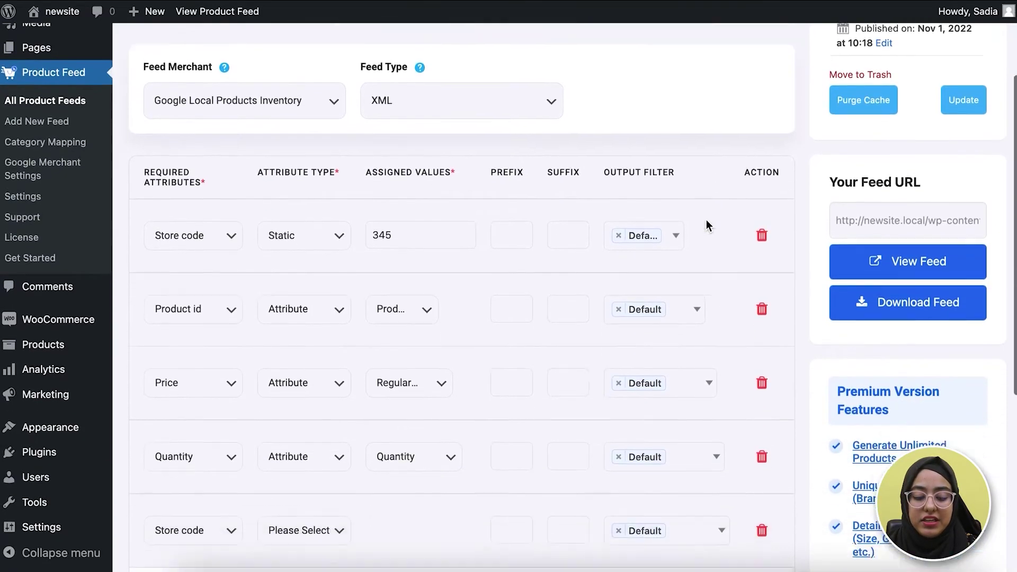
pyautogui.scroll(2, 706, 219)
pyautogui.scroll(3, 707, 217)
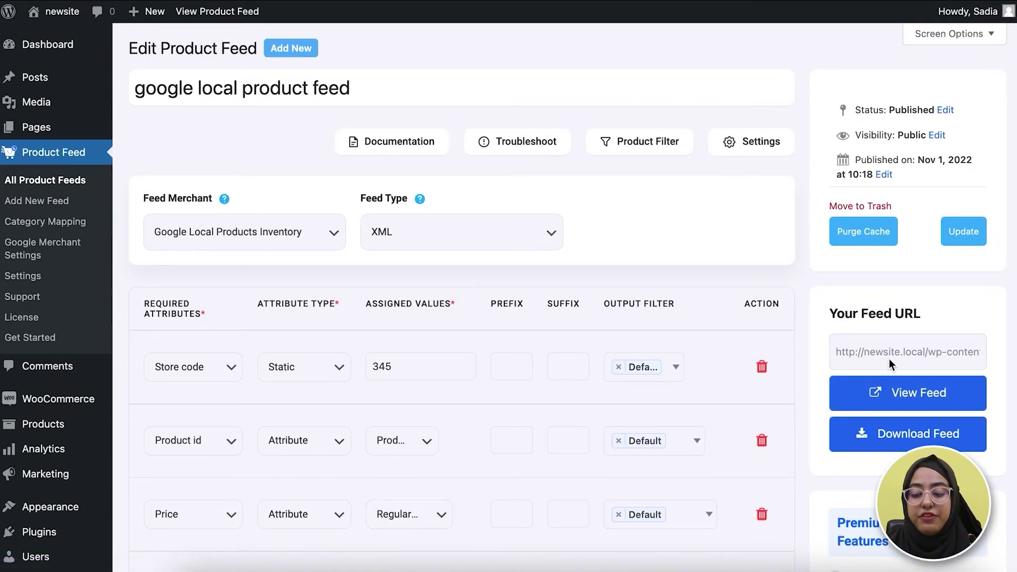
pyautogui.click(888, 358)
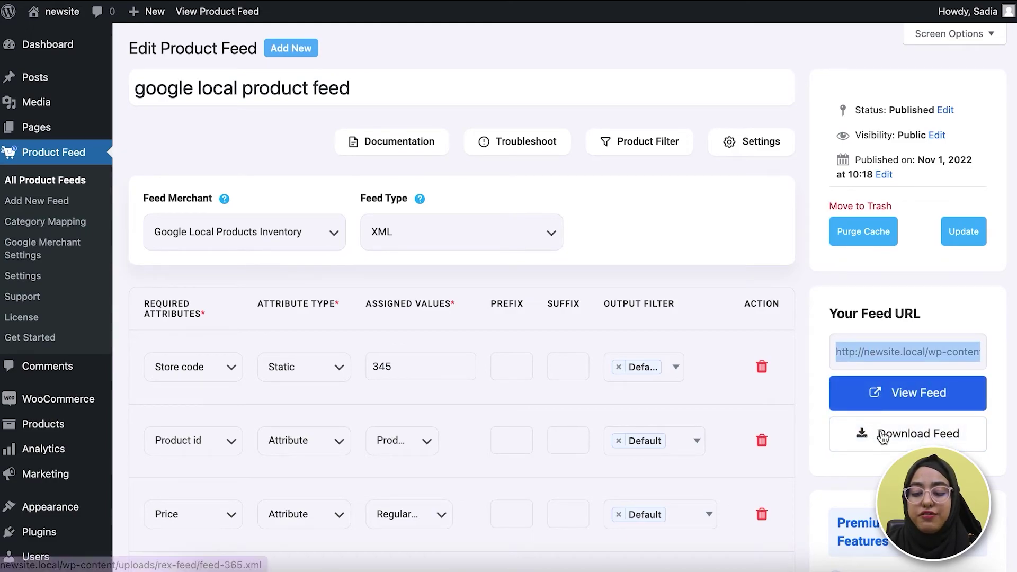
pyautogui.click(901, 405)
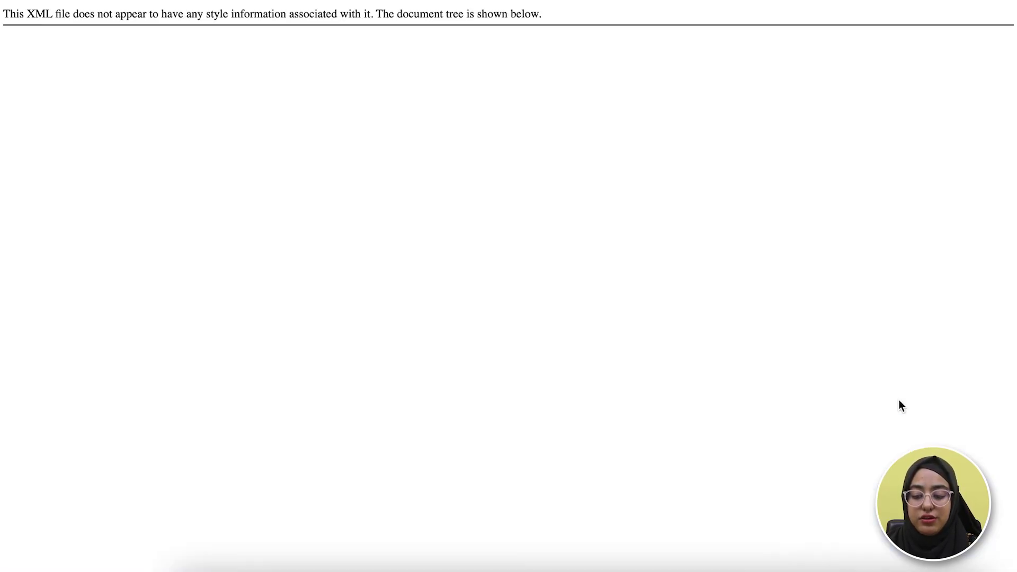